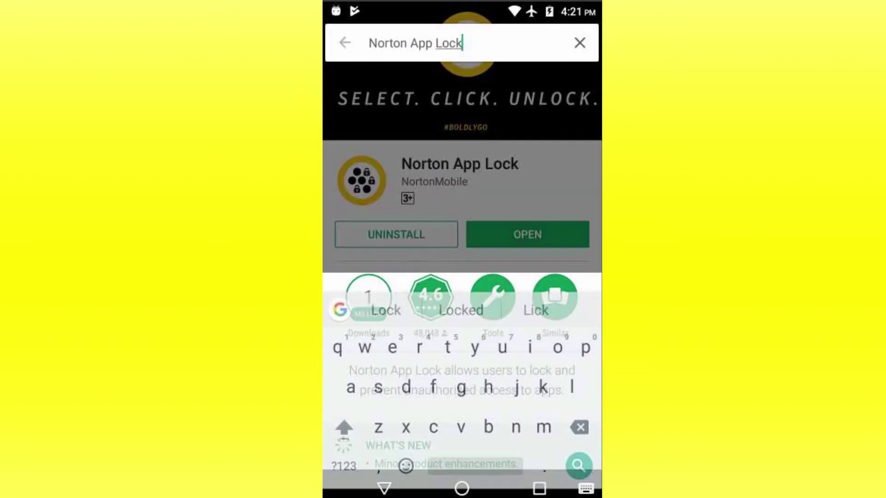
Step: Open the Norton App Lock listing in Play Store and launch the installed app
{"action": "left_click", "coordinate": [514, 78]}
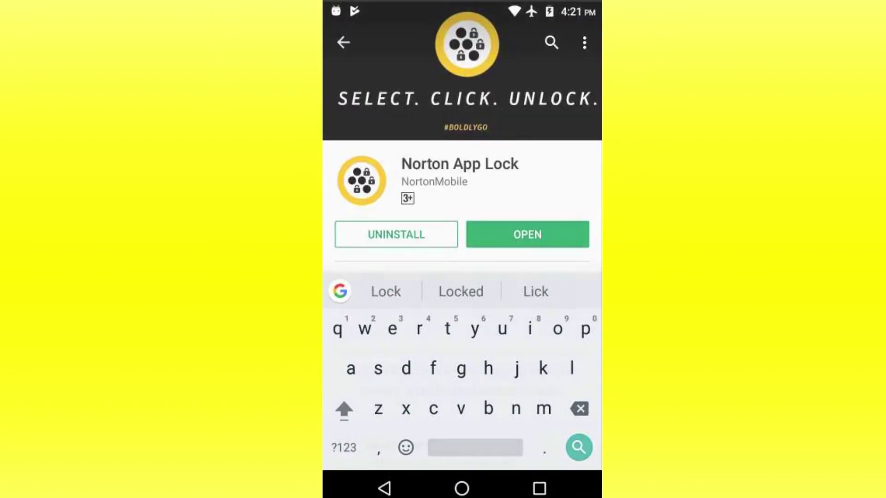
{"action": "left_click", "coordinate": [540, 242]}
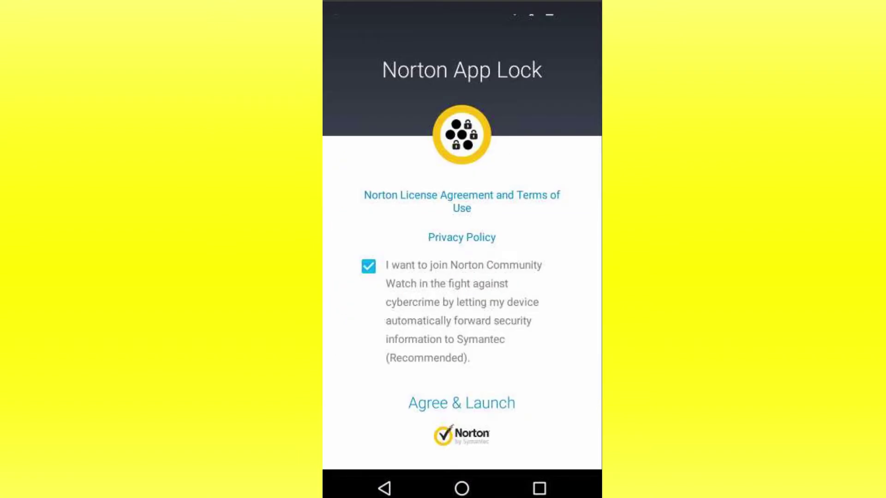
Step: Agree to the license terms and switch on Norton App Lock Service in Accessibility settings
{"action": "left_click", "coordinate": [482, 400]}
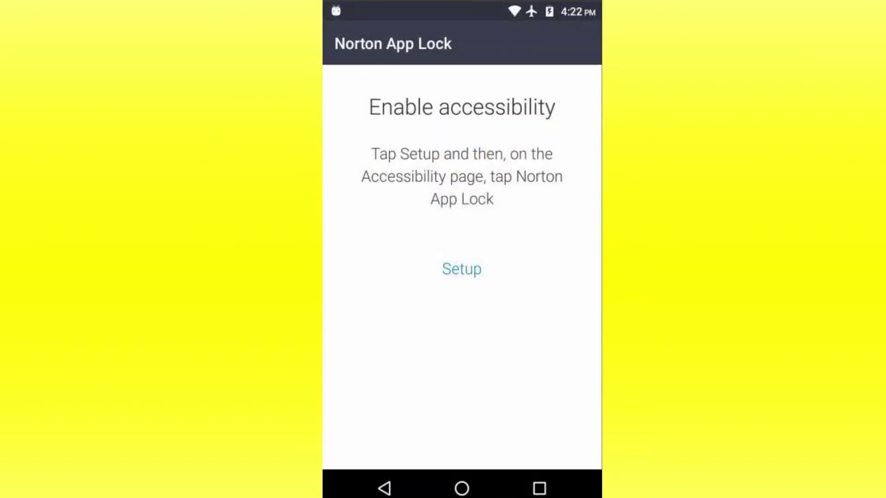
{"action": "left_click", "coordinate": [462, 270]}
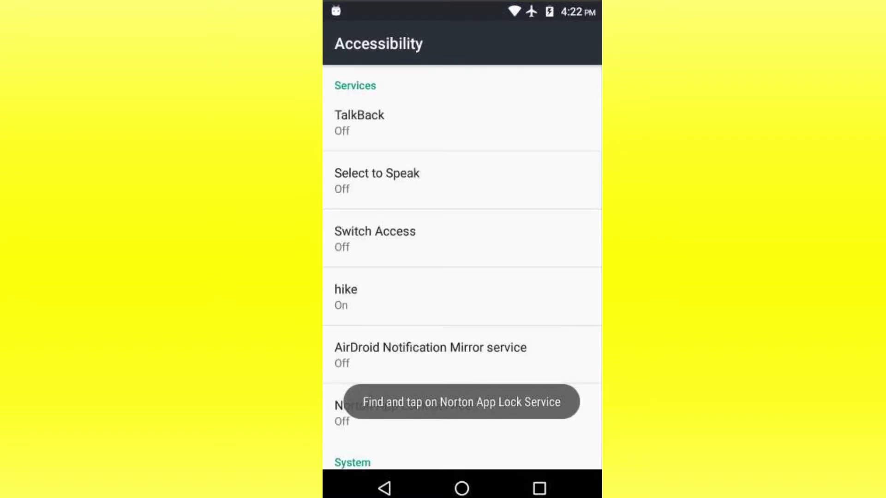
{"action": "left_click_drag", "start_coordinate": [475, 255], "coordinate": [539, 144]}
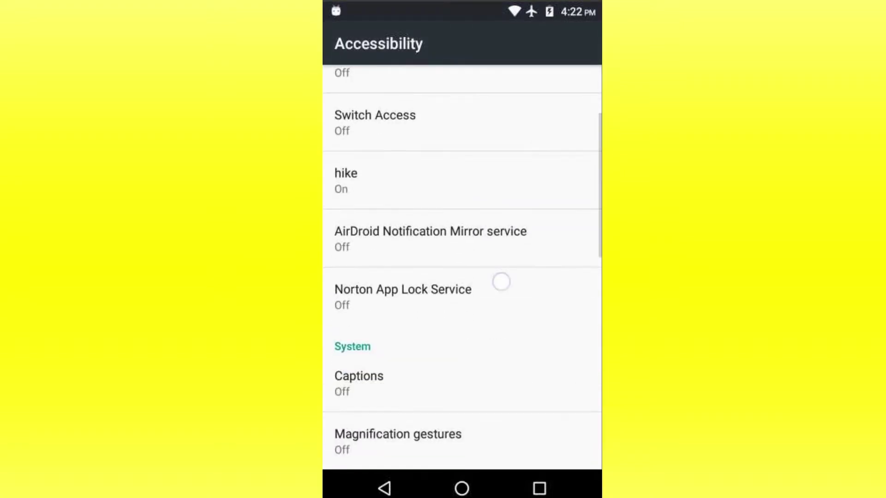
{"action": "left_click_drag", "start_coordinate": [500, 280], "coordinate": [529, 199]}
{"action": "left_click", "coordinate": [486, 220]}
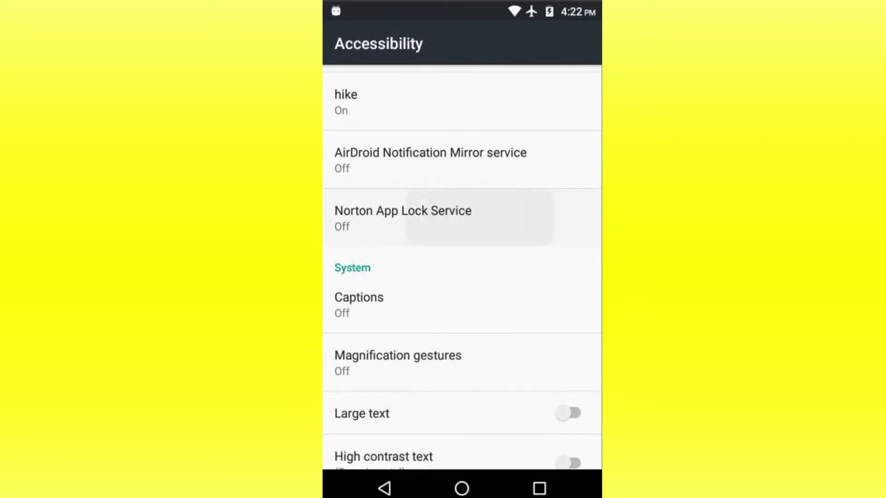
{"action": "left_click", "coordinate": [577, 90]}
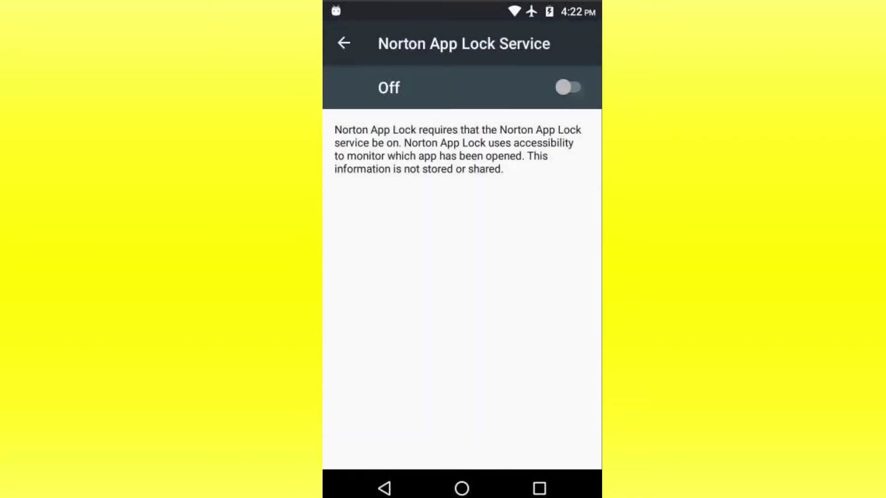
{"action": "left_click", "coordinate": [555, 333]}
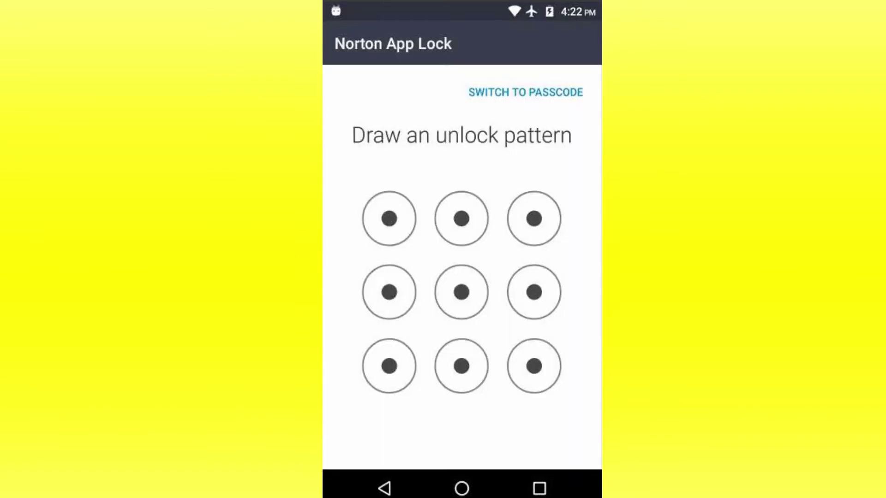
Step: Draw a new unlock pattern, redraw it to confirm, and continue to the app list
{"action": "mouse_move", "coordinate": [534, 219]}
{"action": "left_mouse_down"}
{"action": "mouse_move", "coordinate": [460, 220]}
{"action": "mouse_move", "coordinate": [387, 291]}
{"action": "mouse_move", "coordinate": [517, 272]}
{"action": "mouse_move", "coordinate": [534, 364]}
{"action": "left_mouse_up"}
{"action": "mouse_move", "coordinate": [534, 219]}
{"action": "left_mouse_down"}
{"action": "mouse_move", "coordinate": [408, 210]}
{"action": "mouse_move", "coordinate": [461, 292]}
{"action": "mouse_move", "coordinate": [405, 352]}
{"action": "mouse_move", "coordinate": [534, 366]}
{"action": "left_mouse_up"}
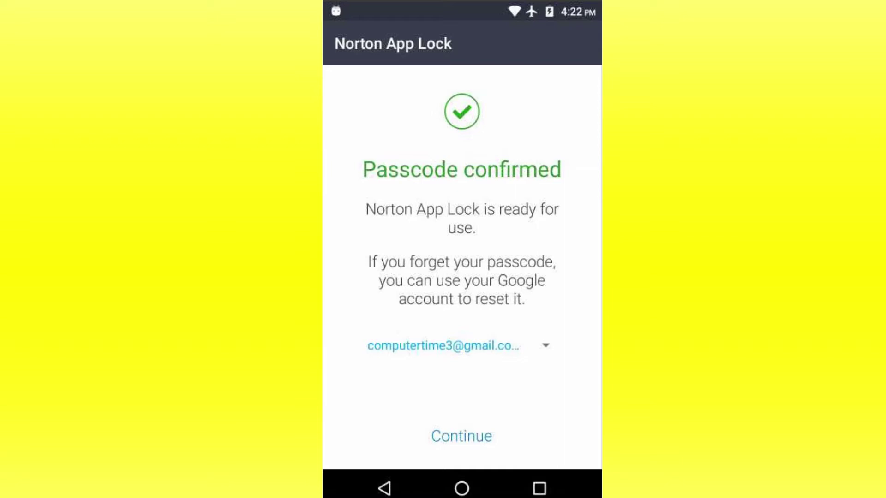
{"action": "left_click", "coordinate": [463, 438]}
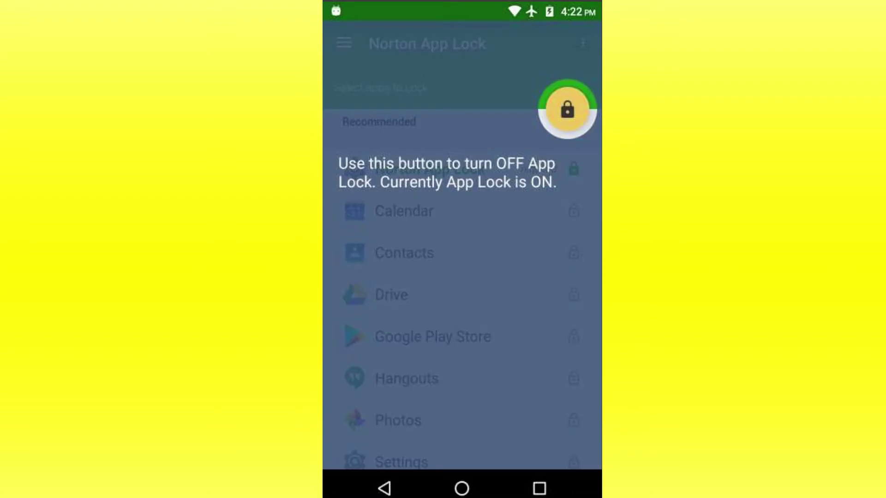
Step: Lock Google Play Store, WhatsApp and Settings, then open Play Store to see the pattern prompt
{"action": "left_click", "coordinate": [482, 257]}
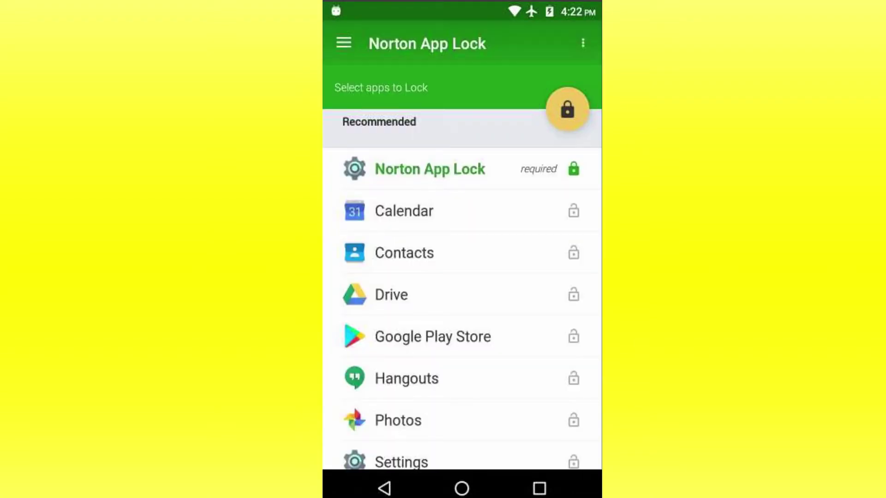
{"action": "left_click_drag", "start_coordinate": [493, 373], "coordinate": [585, 239]}
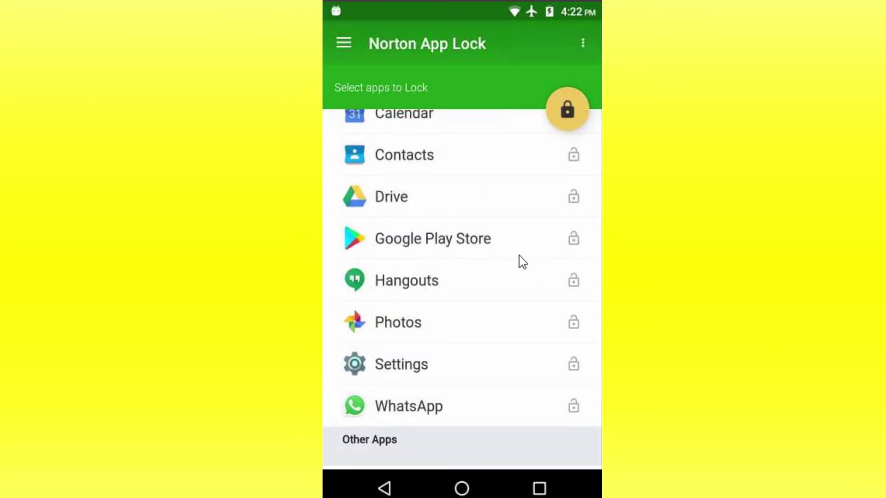
{"action": "left_click", "coordinate": [573, 240]}
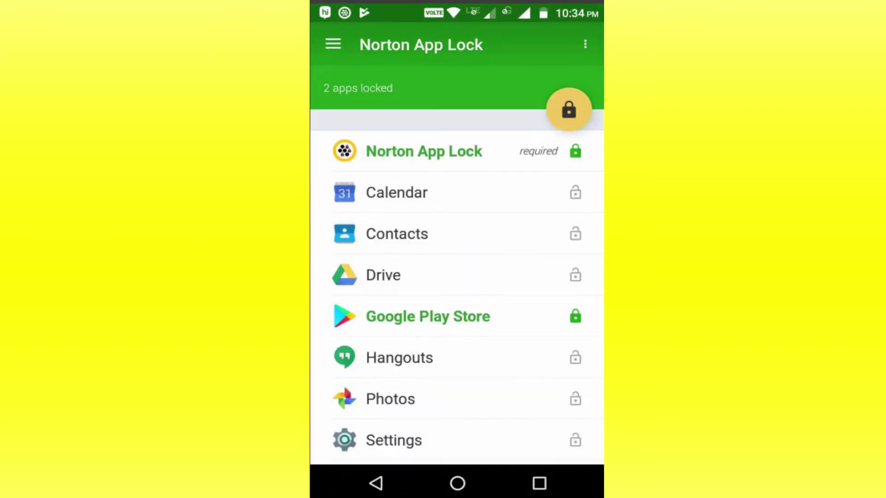
{"action": "scroll", "coordinate": [456, 286], "scroll_direction": "down", "scroll_amount": 3}
{"action": "left_click", "coordinate": [575, 380]}
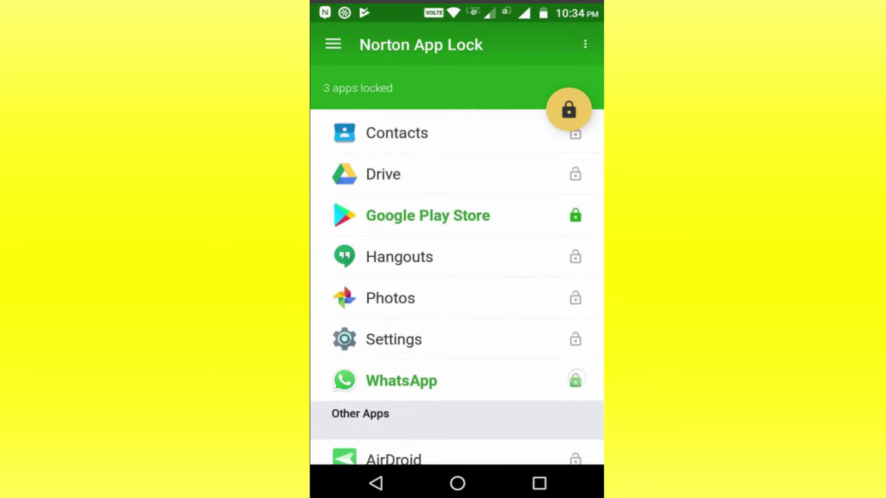
{"action": "left_click", "coordinate": [575, 339]}
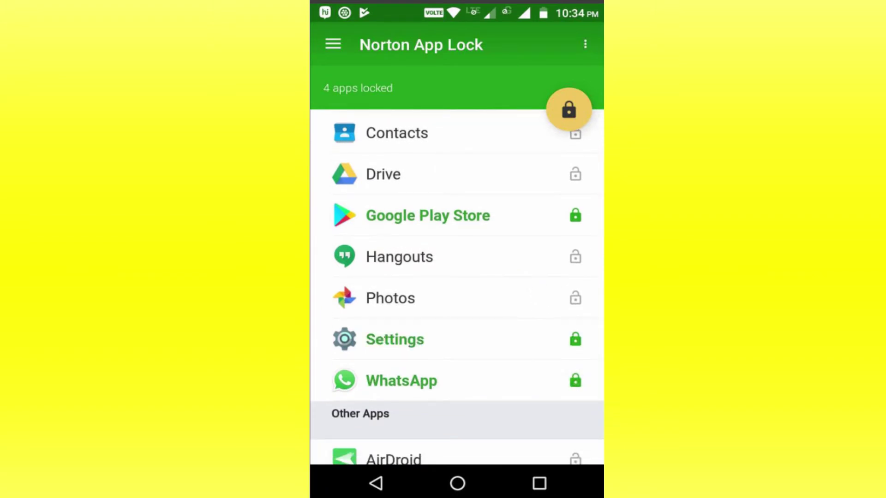
{"action": "left_click", "coordinate": [457, 483]}
{"action": "left_click", "coordinate": [566, 337]}
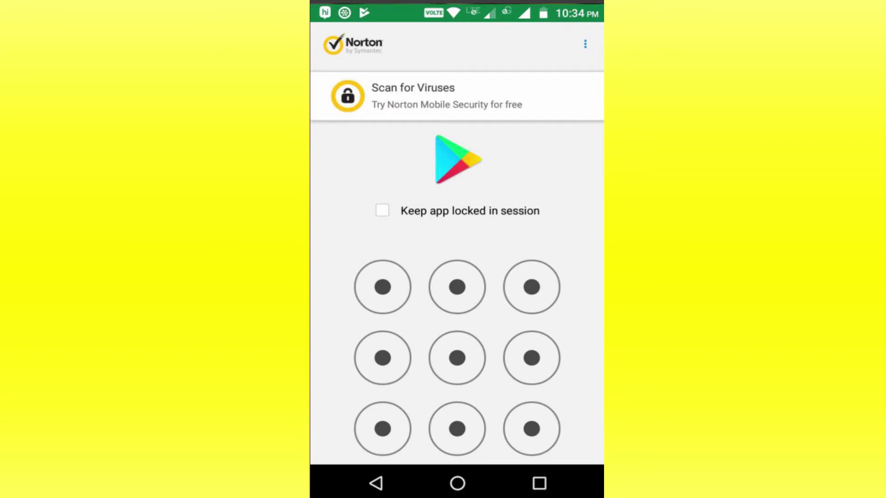
Step: Unlock the phone, open Play Store by drawing the pattern, then leave to test WhatsApp's lock
{"action": "left_click", "coordinate": [457, 483]}
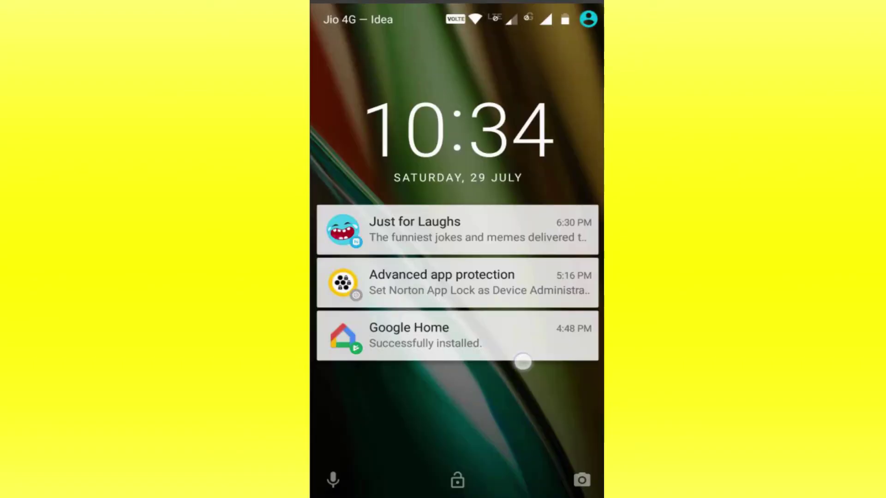
{"action": "left_click_drag", "start_coordinate": [520, 362], "coordinate": [519, 185]}
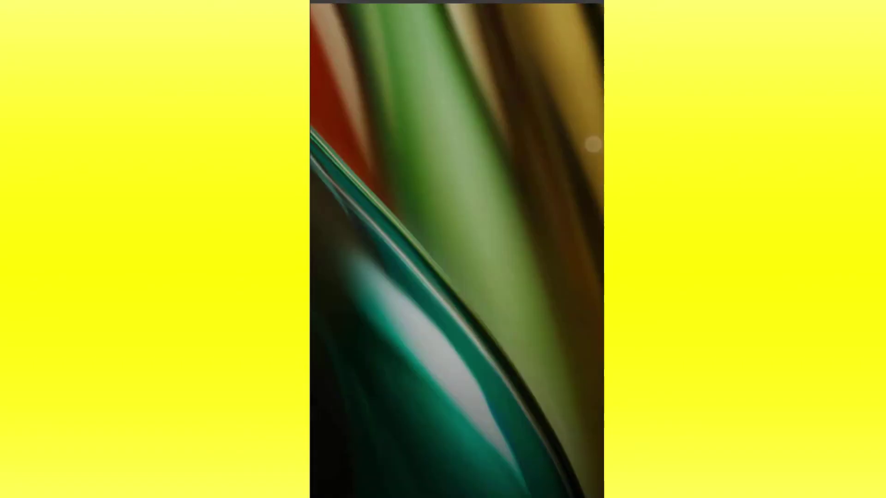
{"action": "left_click", "coordinate": [566, 341]}
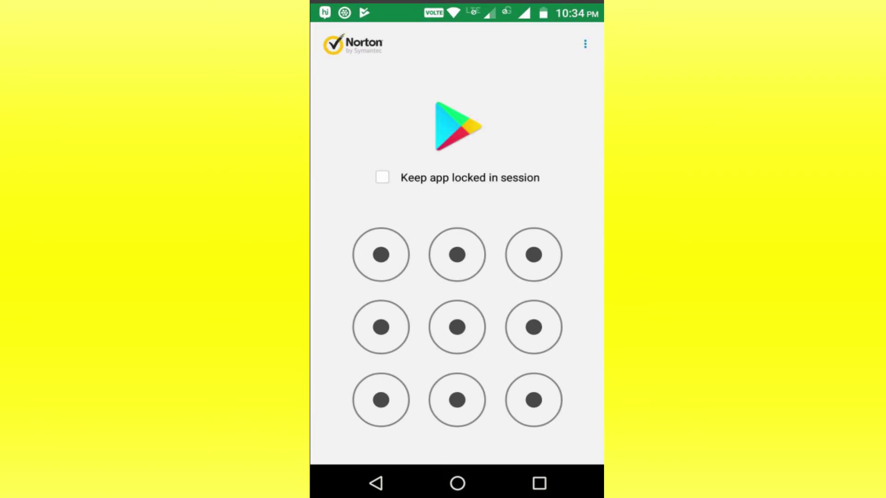
{"action": "mouse_move", "coordinate": [533, 254]}
{"action": "left_mouse_down"}
{"action": "mouse_move", "coordinate": [369, 291]}
{"action": "mouse_move", "coordinate": [380, 400]}
{"action": "mouse_move", "coordinate": [533, 369]}
{"action": "mouse_move", "coordinate": [533, 400]}
{"action": "left_mouse_up"}
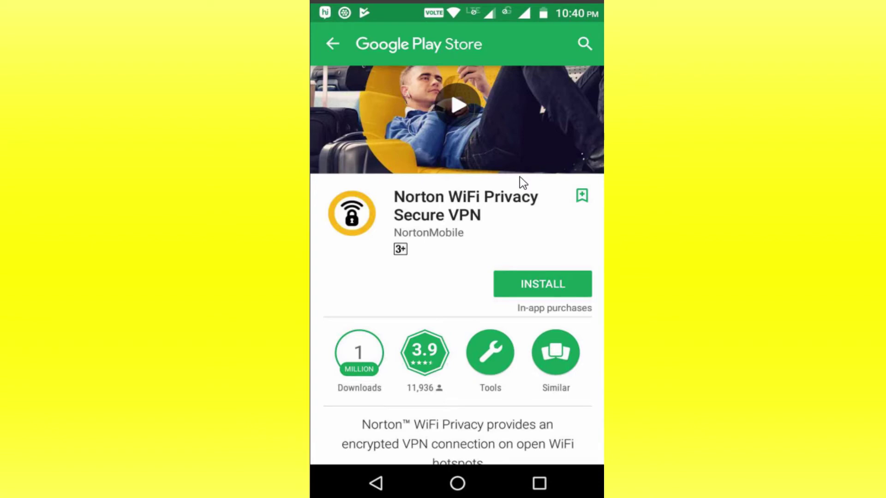
{"action": "key", "text": "super"}
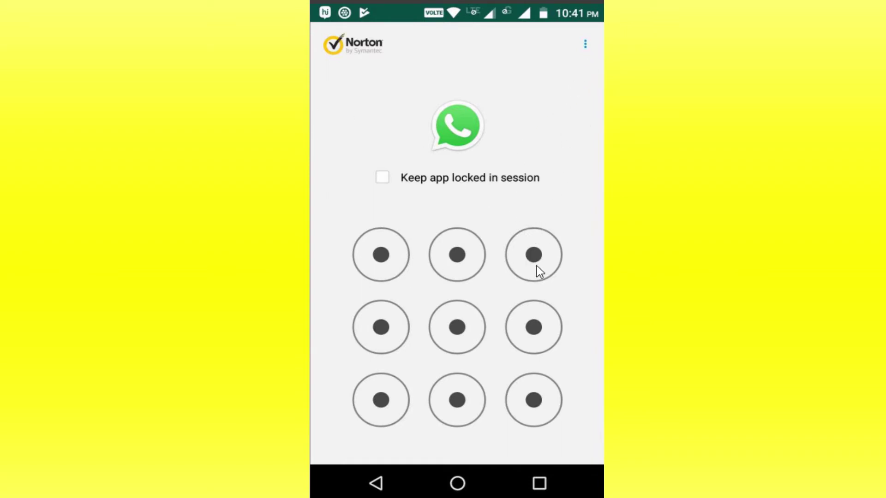
Step: From WhatsApp's lock screen, unlock all apps for the session with the pattern, then open the app drawer
{"action": "left_click", "coordinate": [571, 50]}
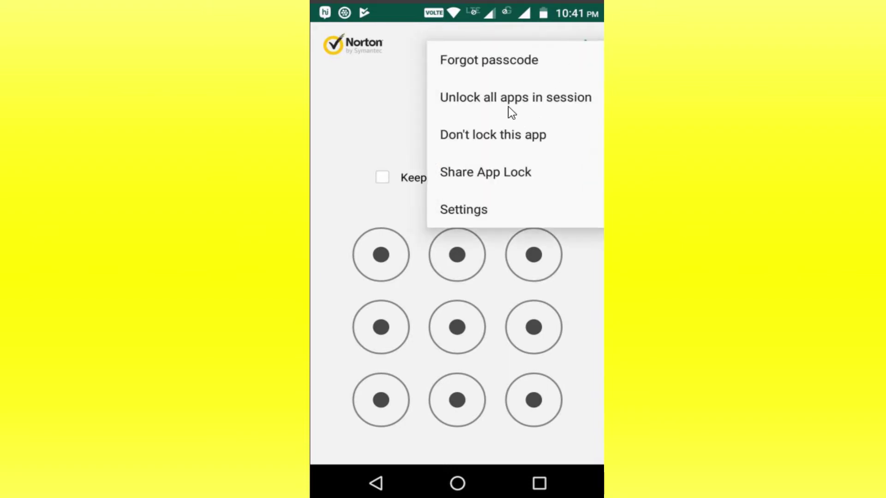
{"action": "left_click", "coordinate": [601, 98]}
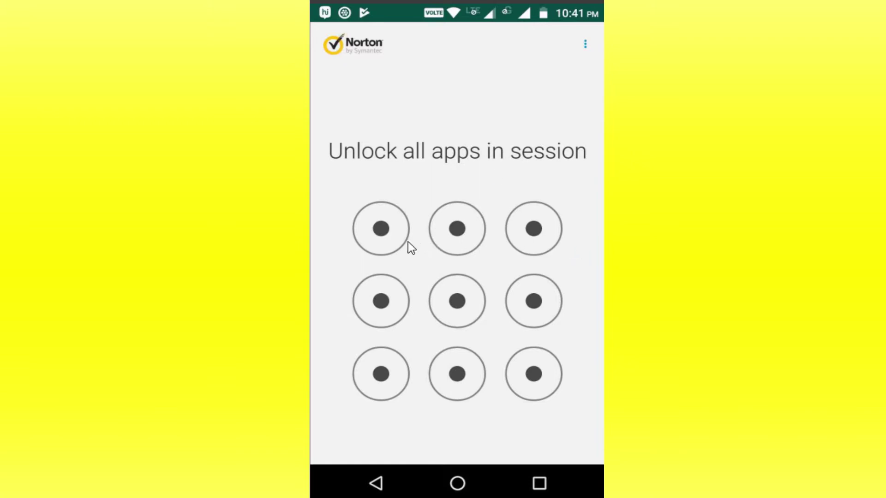
{"action": "mouse_move", "coordinate": [533, 228]}
{"action": "left_mouse_down"}
{"action": "mouse_move", "coordinate": [421, 220]}
{"action": "mouse_move", "coordinate": [381, 297]}
{"action": "mouse_move", "coordinate": [402, 395]}
{"action": "mouse_move", "coordinate": [524, 303]}
{"action": "mouse_move", "coordinate": [513, 425]}
{"action": "left_mouse_up"}
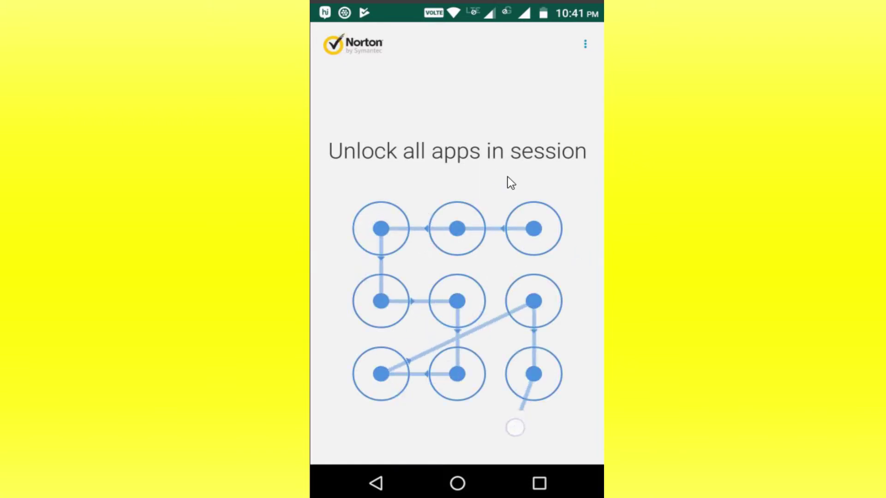
{"action": "left_click", "coordinate": [457, 483]}
{"action": "left_click", "coordinate": [457, 431]}
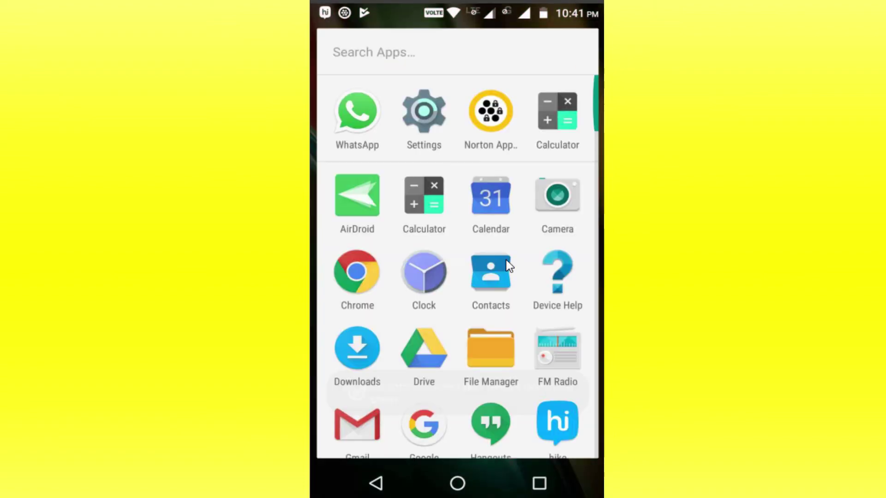
Step: Open and close Settings, unlock the phone, and open Play Store to its pattern prompt
{"action": "left_click", "coordinate": [423, 113]}
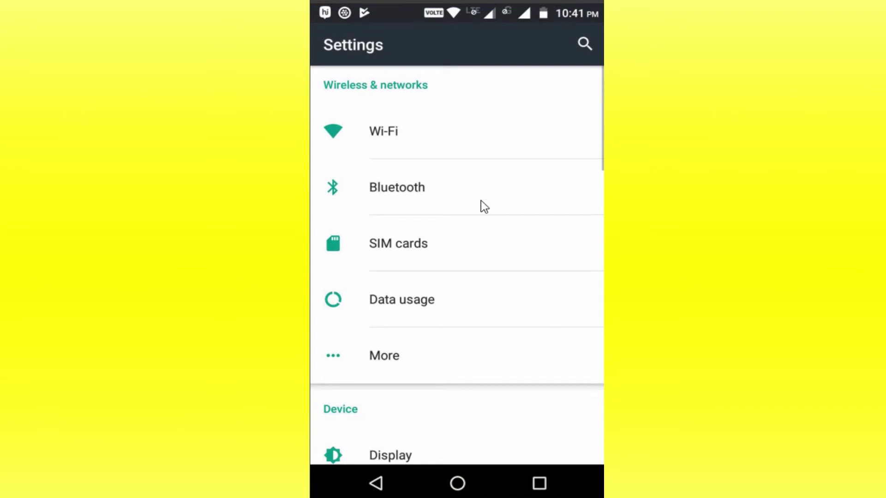
{"action": "left_click", "coordinate": [457, 483]}
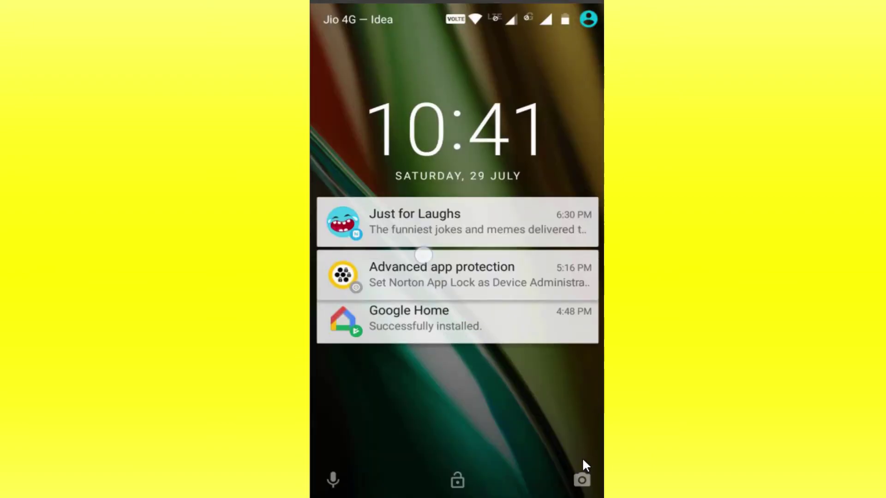
{"action": "left_click_drag", "start_coordinate": [423, 255], "coordinate": [424, 139]}
{"action": "left_click", "coordinate": [564, 339]}
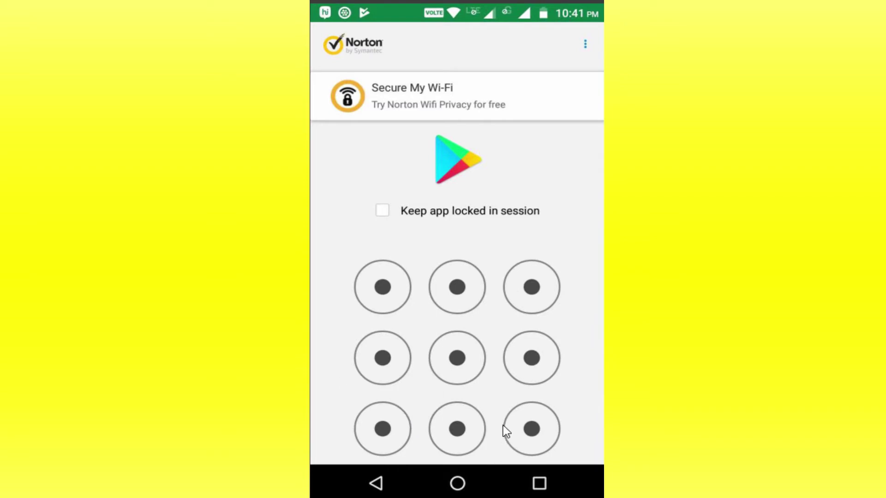
Step: Draw the pattern to open Play Store, then go home and launch WhatsApp
{"action": "mouse_move", "coordinate": [532, 287]}
{"action": "left_mouse_down"}
{"action": "mouse_move", "coordinate": [383, 287]}
{"action": "mouse_move", "coordinate": [464, 368]}
{"action": "mouse_move", "coordinate": [444, 365]}
{"action": "left_mouse_up"}
{"action": "left_click", "coordinate": [457, 483]}
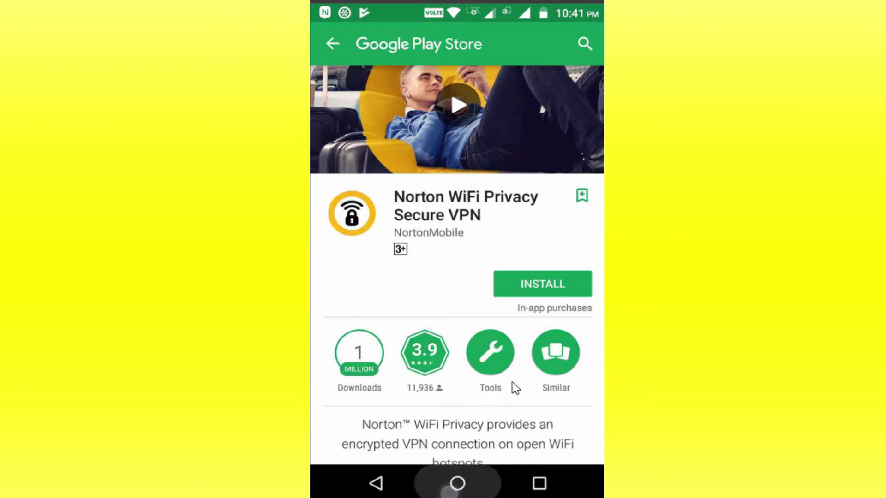
{"action": "left_click", "coordinate": [456, 430]}
{"action": "left_click", "coordinate": [355, 116]}
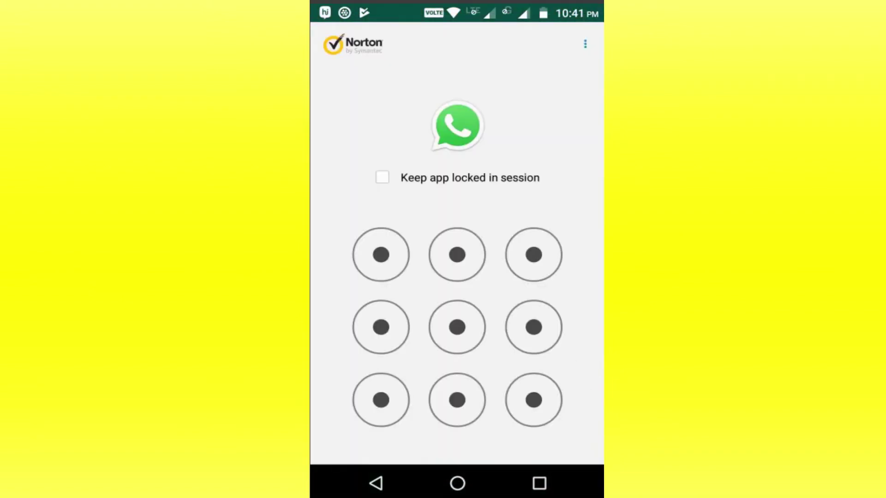
Step: Choose 'Unlock all apps in session' on WhatsApp's lock screen, draw the pattern, and go home
{"action": "left_click", "coordinate": [600, 46]}
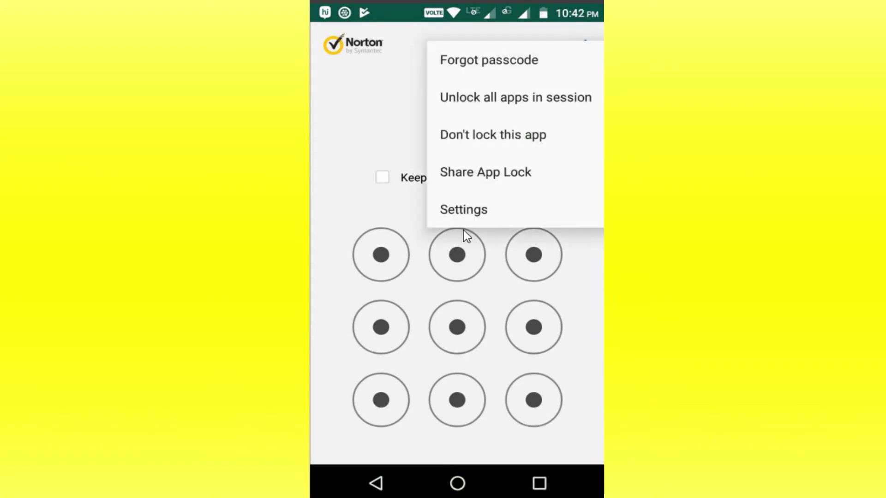
{"action": "left_click", "coordinate": [537, 99]}
{"action": "mouse_move", "coordinate": [533, 228]}
{"action": "left_mouse_down"}
{"action": "mouse_move", "coordinate": [368, 308]}
{"action": "mouse_move", "coordinate": [406, 399]}
{"action": "mouse_move", "coordinate": [524, 297]}
{"action": "mouse_move", "coordinate": [534, 301]}
{"action": "left_mouse_up"}
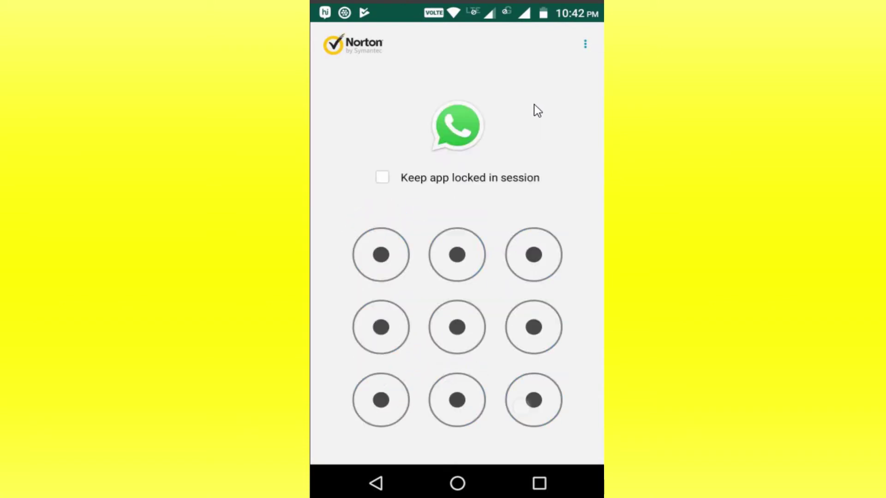
{"action": "key", "text": "Home"}
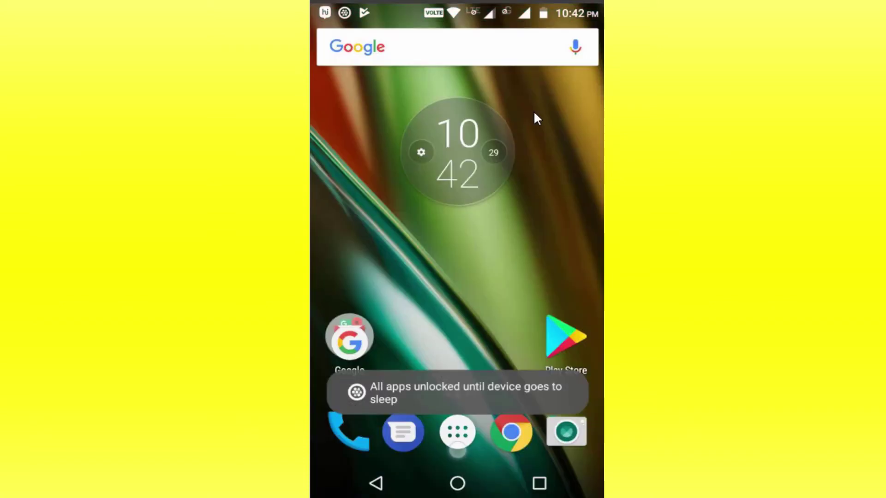
Step: Open Settings without any lock prompt, go home, then launch Norton App Lock from the app list
{"action": "left_click", "coordinate": [424, 119]}
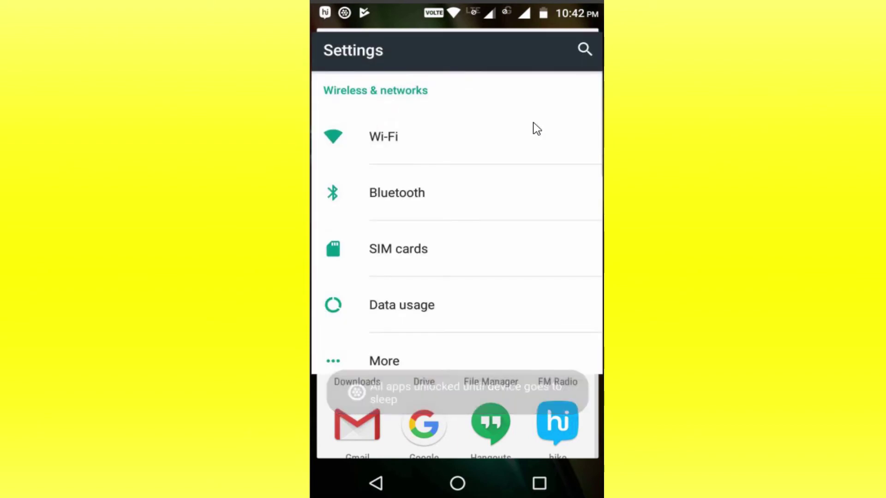
{"action": "key", "text": "Home"}
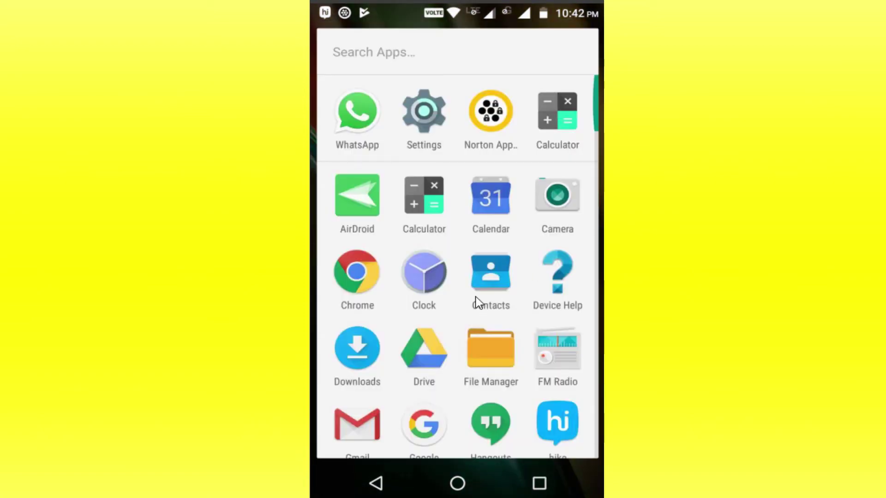
{"action": "left_click", "coordinate": [498, 114]}
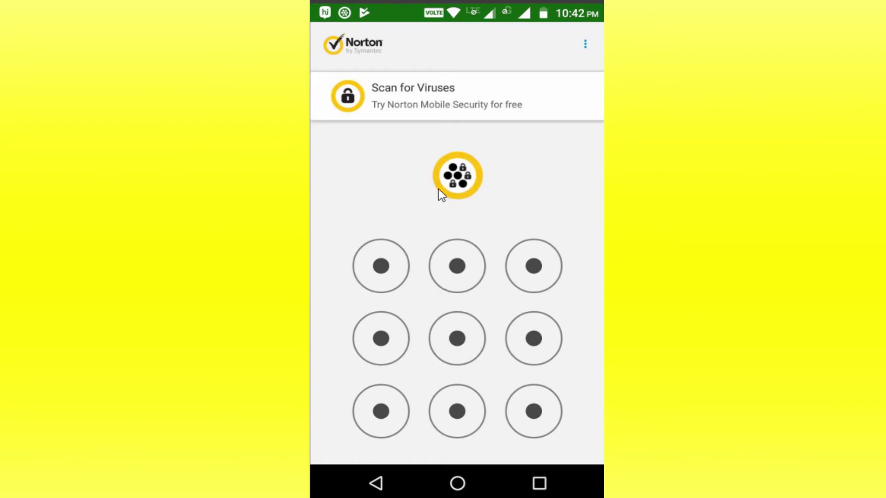
Step: Draw the unlock pattern to enter Norton App Lock and view its 4 locked apps
{"action": "mouse_move", "coordinate": [533, 266]}
{"action": "left_mouse_down"}
{"action": "mouse_move", "coordinate": [358, 253]}
{"action": "mouse_move", "coordinate": [414, 345]}
{"action": "mouse_move", "coordinate": [380, 411]}
{"action": "mouse_move", "coordinate": [534, 411]}
{"action": "left_mouse_up"}
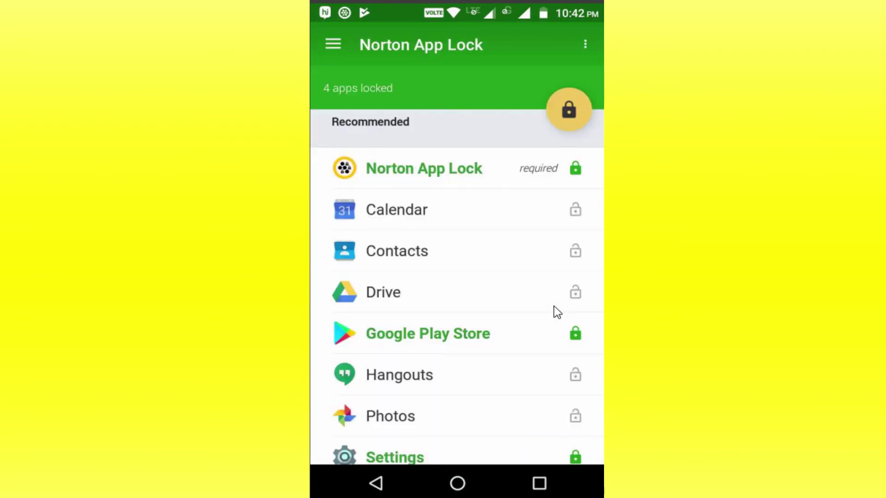
Step: Lock all recommended apps, adding Calendar, Contacts, Drive, Hangouts and Photos for nine locked apps
{"action": "left_click", "coordinate": [586, 46]}
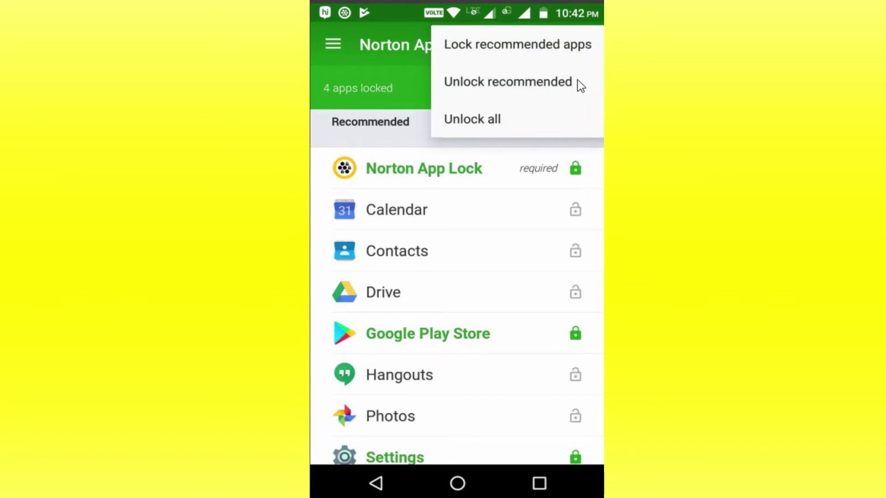
{"action": "left_click", "coordinate": [519, 57]}
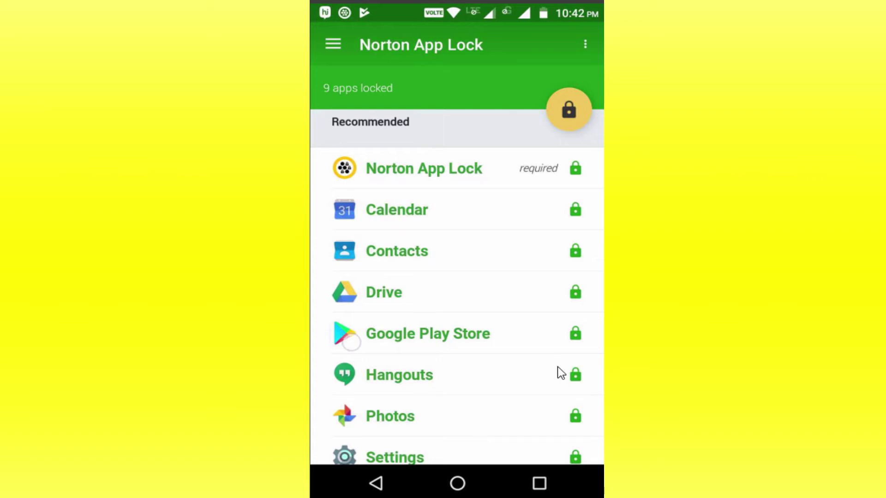
{"action": "scroll", "coordinate": [558, 369], "scroll_direction": "down", "scroll_amount": 3}
{"action": "scroll", "coordinate": [549, 350], "scroll_direction": "up", "scroll_amount": 3}
{"action": "scroll", "coordinate": [556, 381], "scroll_direction": "down", "scroll_amount": 4}
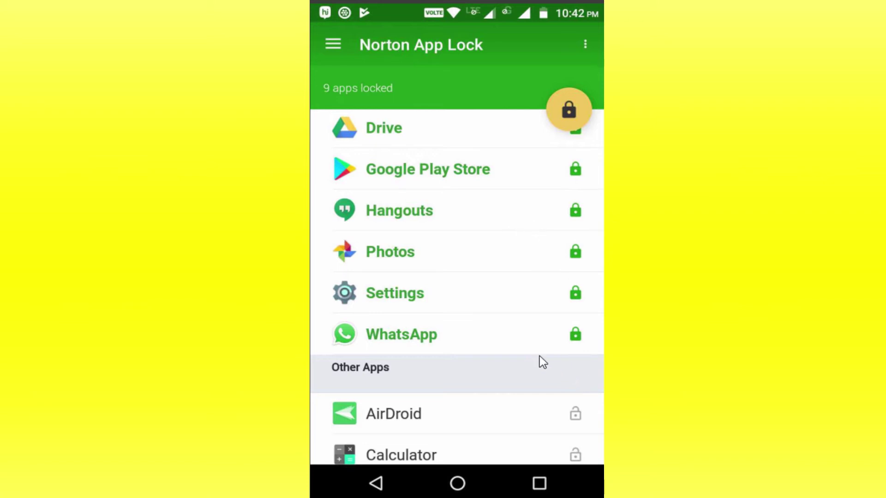
{"action": "scroll", "coordinate": [536, 435], "scroll_direction": "down", "scroll_amount": 3}
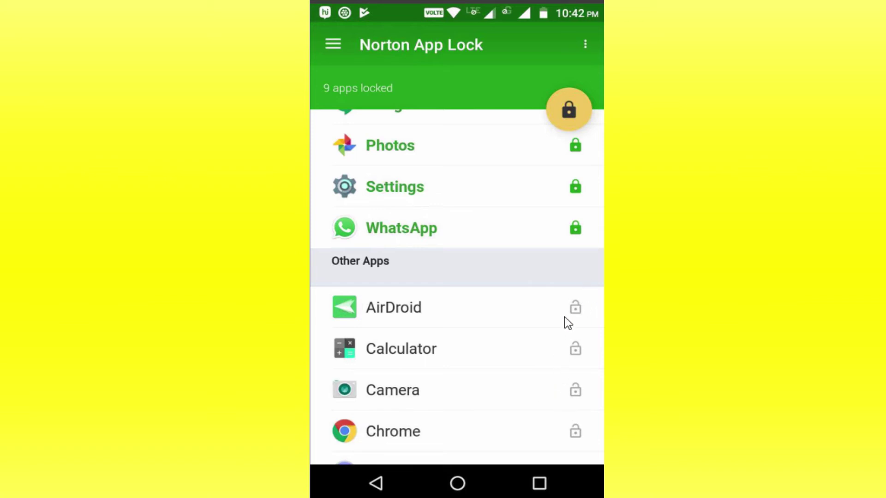
{"action": "scroll", "coordinate": [555, 368], "scroll_direction": "down", "scroll_amount": 4}
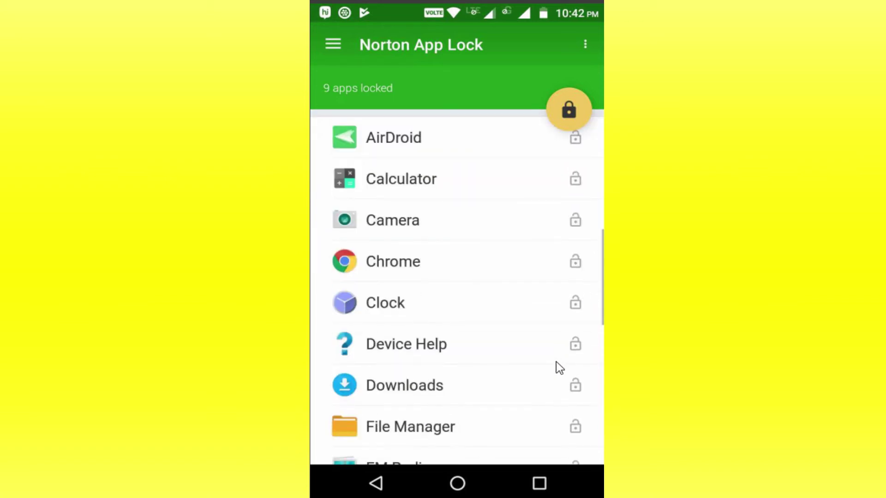
{"action": "scroll", "coordinate": [556, 368], "scroll_direction": "up", "scroll_amount": 10}
Step: Unlock all apps at once and switch app locking off
{"action": "left_click", "coordinate": [577, 36]}
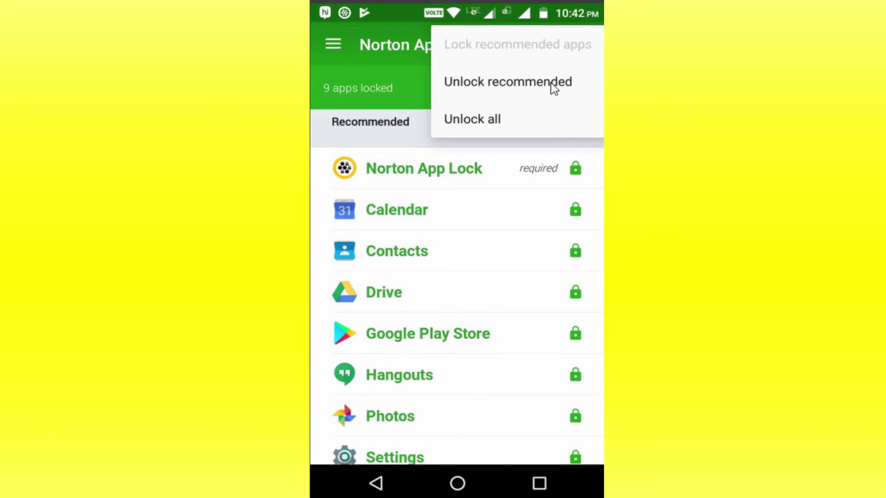
{"action": "left_click", "coordinate": [491, 120]}
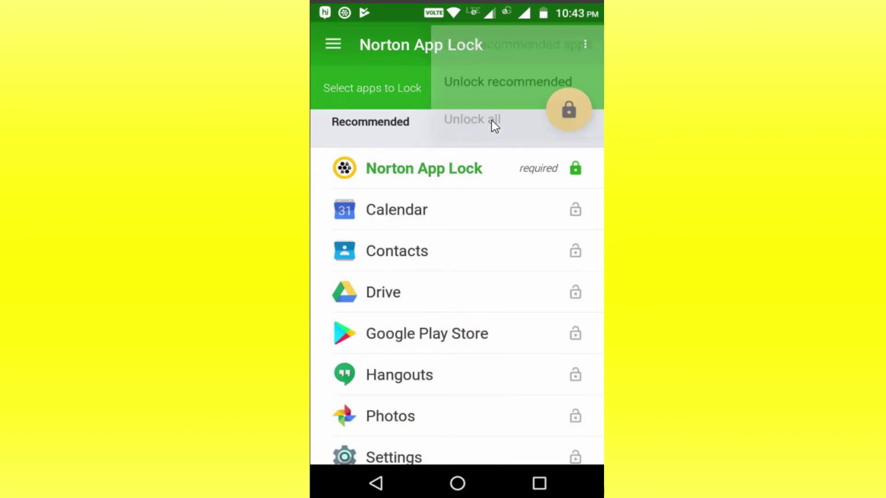
{"action": "left_click", "coordinate": [568, 111]}
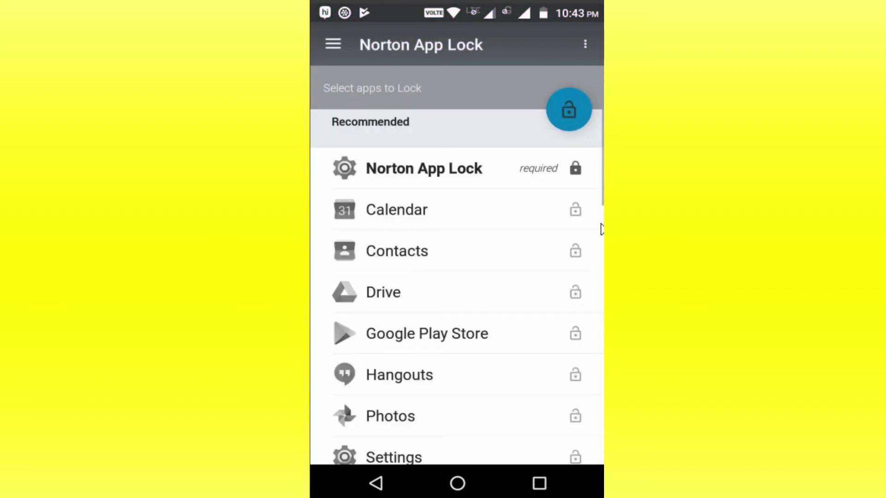
Step: Lock WhatsApp and turn app locking back on, leaving 2 apps locked
{"action": "scroll", "coordinate": [585, 401], "scroll_direction": "down", "scroll_amount": 3}
{"action": "left_click", "coordinate": [585, 395]}
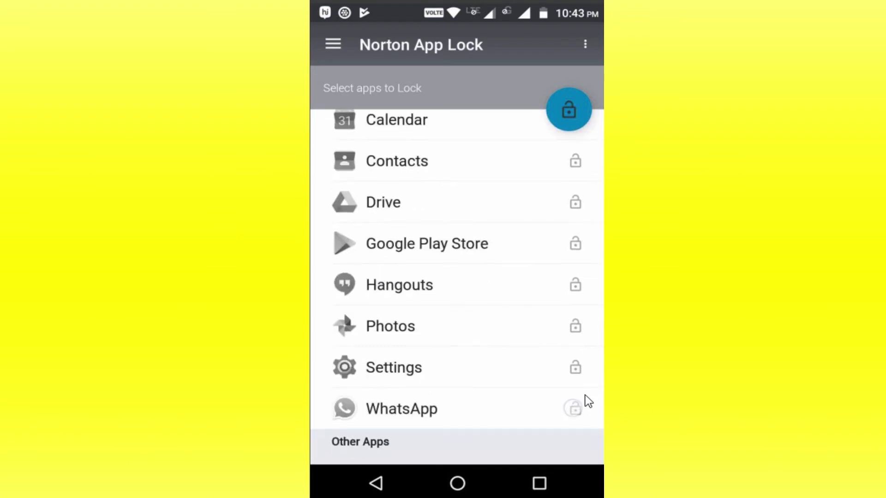
{"action": "left_click", "coordinate": [568, 112]}
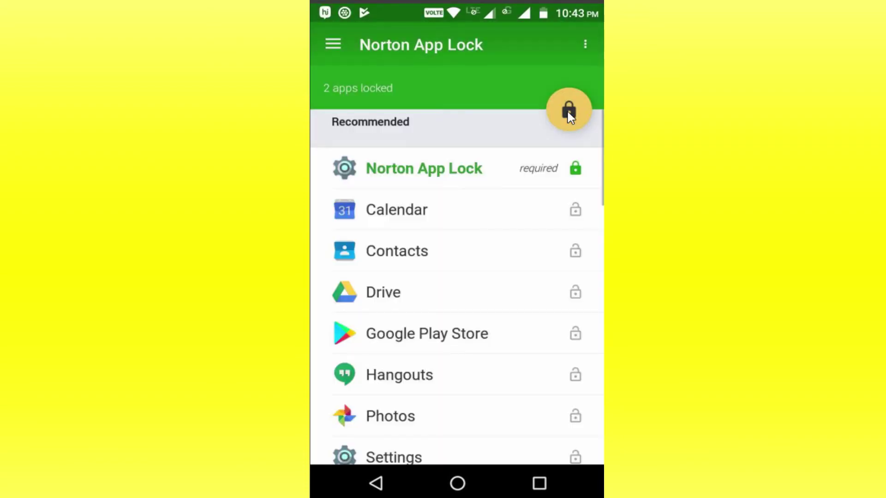
{"action": "left_click_drag", "start_coordinate": [573, 221], "coordinate": [571, 119]}
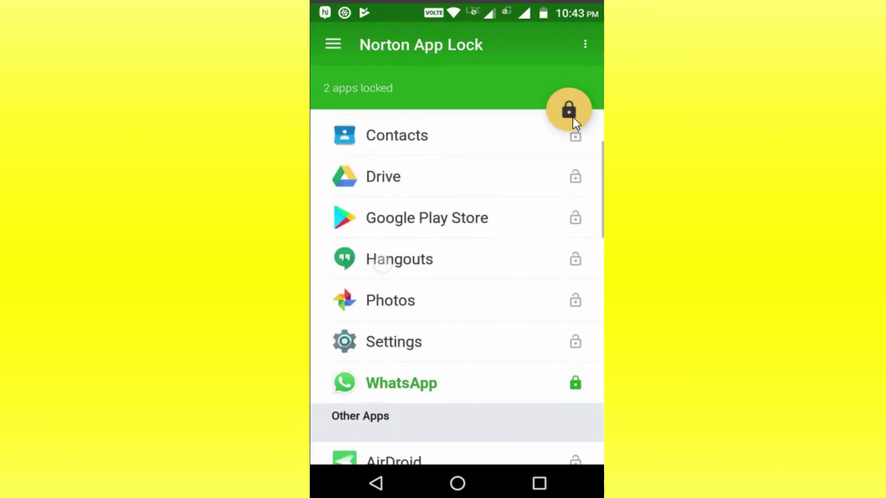
{"action": "left_click_drag", "start_coordinate": [368, 340], "coordinate": [367, 291]}
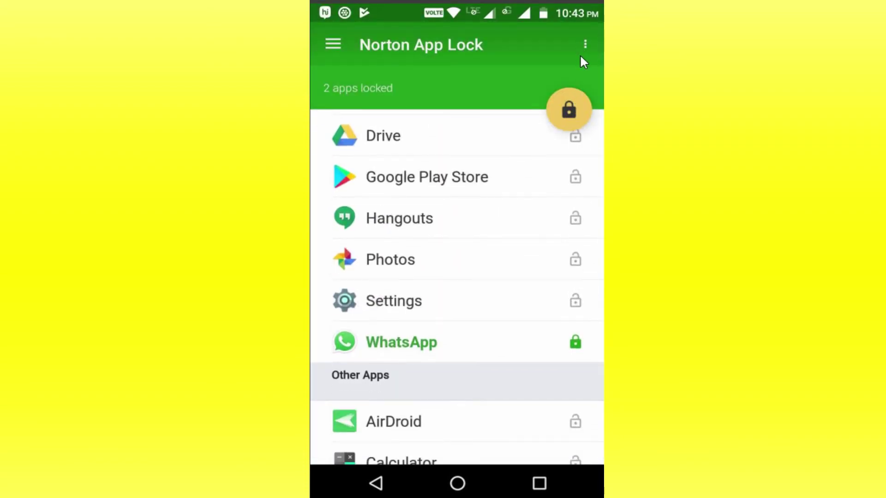
Step: Turn on Make pattern invisible in Norton App Lock's Settings, then go to the home screen
{"action": "left_click", "coordinate": [333, 49]}
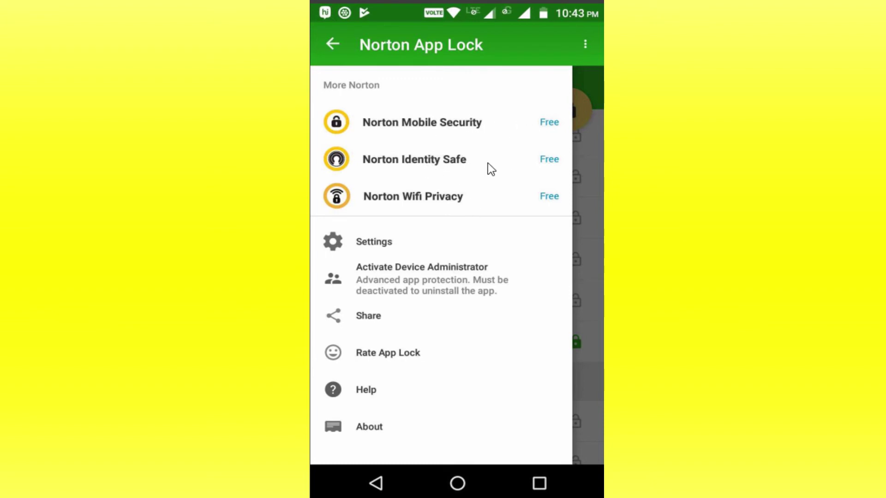
{"action": "left_click", "coordinate": [401, 249]}
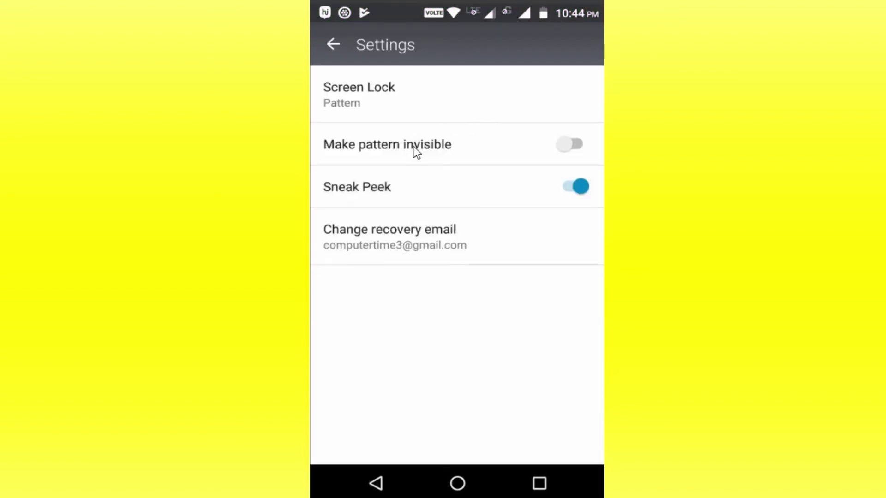
{"action": "left_click", "coordinate": [544, 148]}
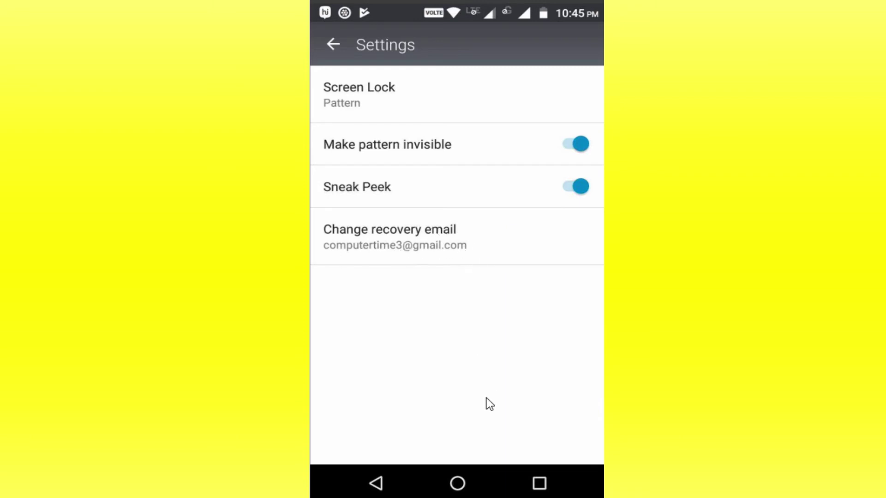
{"action": "left_click", "coordinate": [457, 483]}
Step: Change the screen lock from pattern to a confirmed 4-digit passcode and return to the app list
{"action": "left_click", "coordinate": [392, 93]}
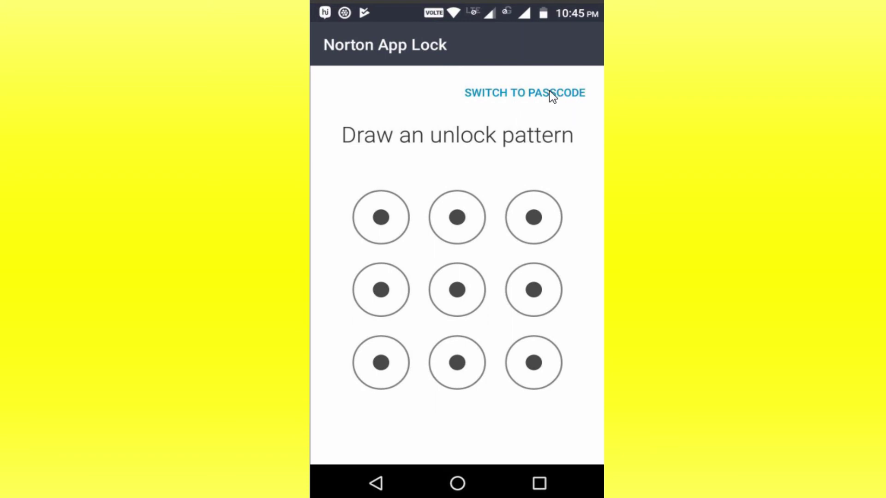
{"action": "left_click", "coordinate": [551, 93]}
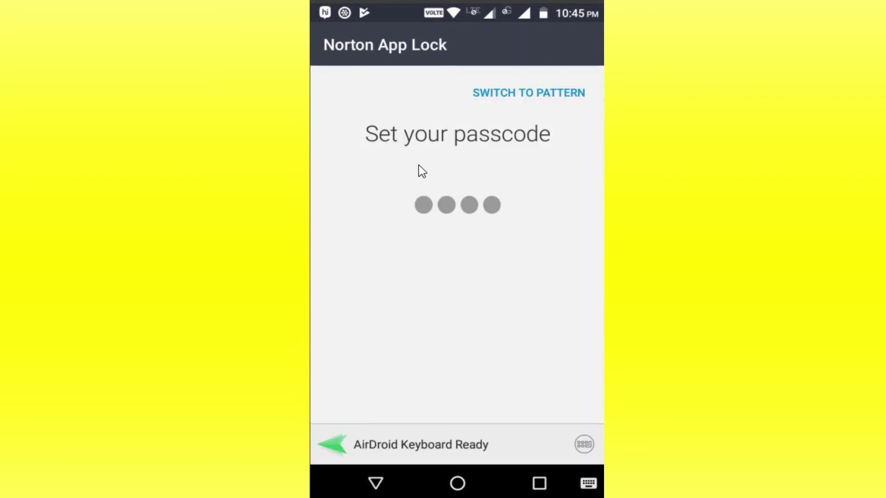
{"action": "left_click", "coordinate": [509, 245]}
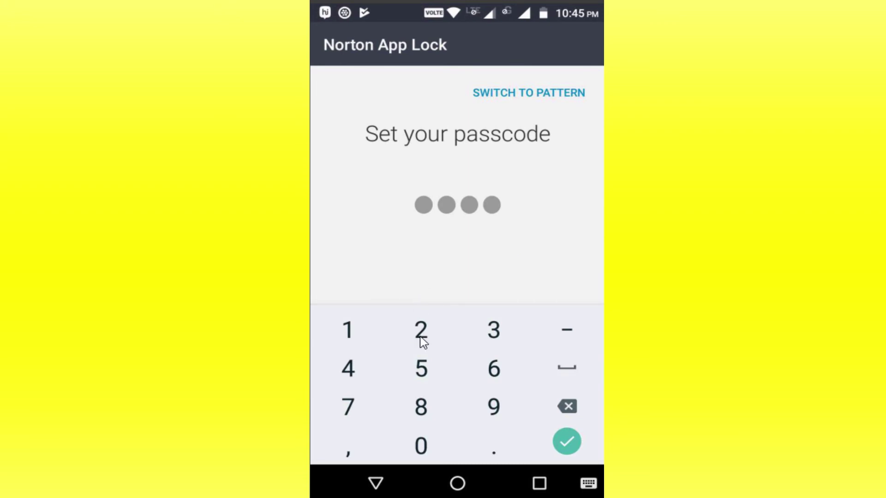
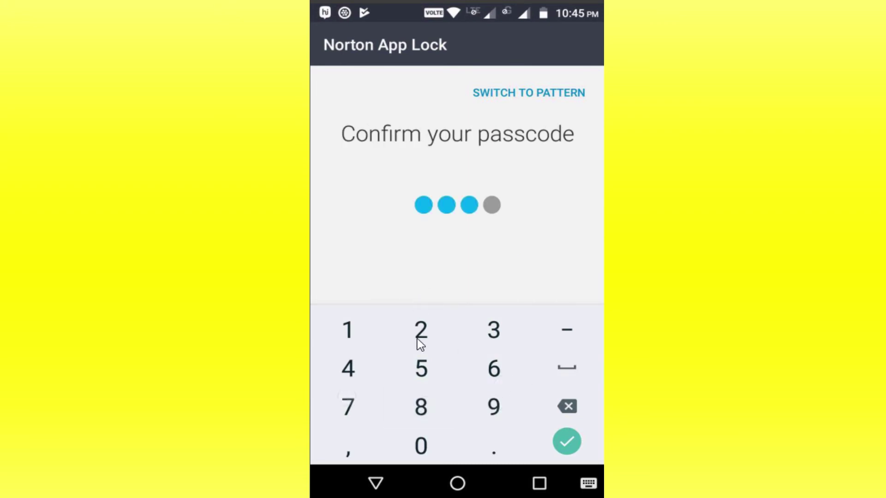
{"action": "left_click", "coordinate": [577, 444]}
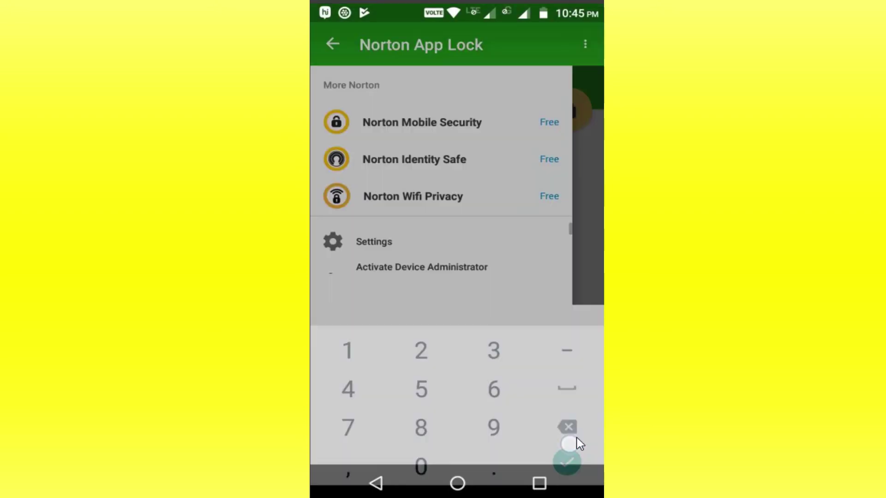
{"action": "key", "text": "Escape"}
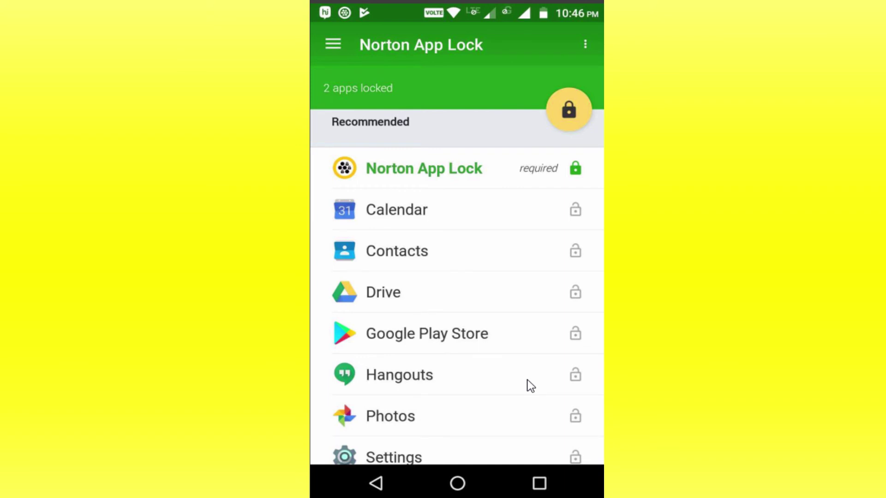
Step: Activate Norton App Lock as device administrator, re-enter with the passcode, then go home
{"action": "scroll", "coordinate": [529, 385], "scroll_direction": "down", "scroll_amount": 2}
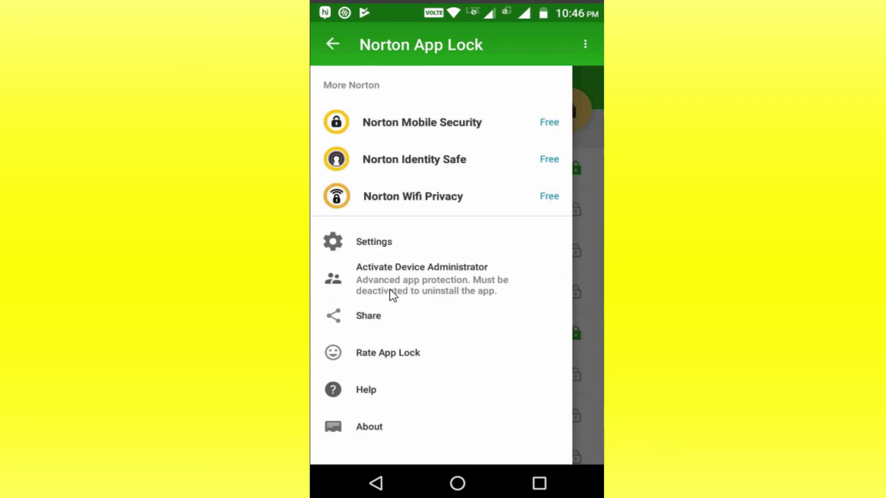
{"action": "left_click", "coordinate": [472, 270]}
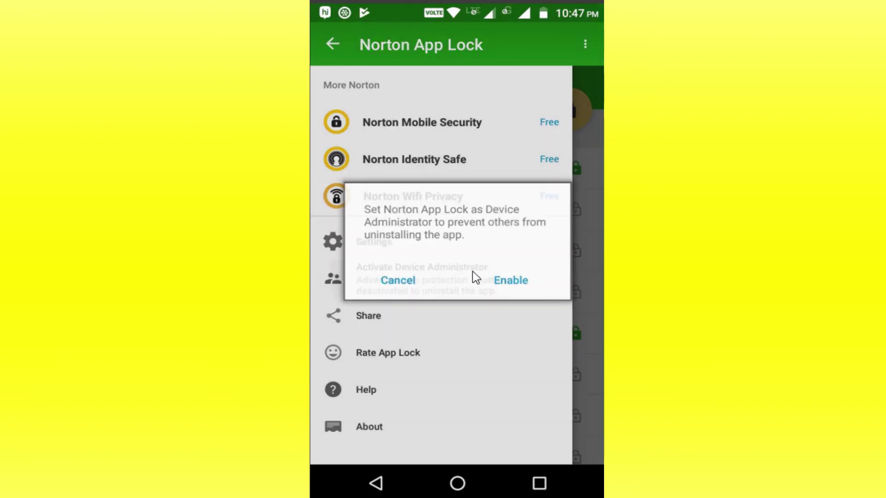
{"action": "left_click", "coordinate": [511, 285]}
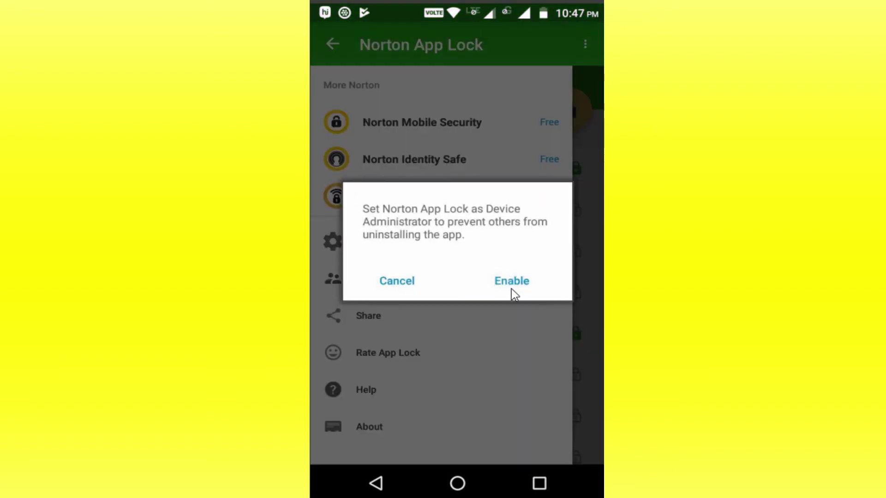
{"action": "left_click", "coordinate": [531, 446]}
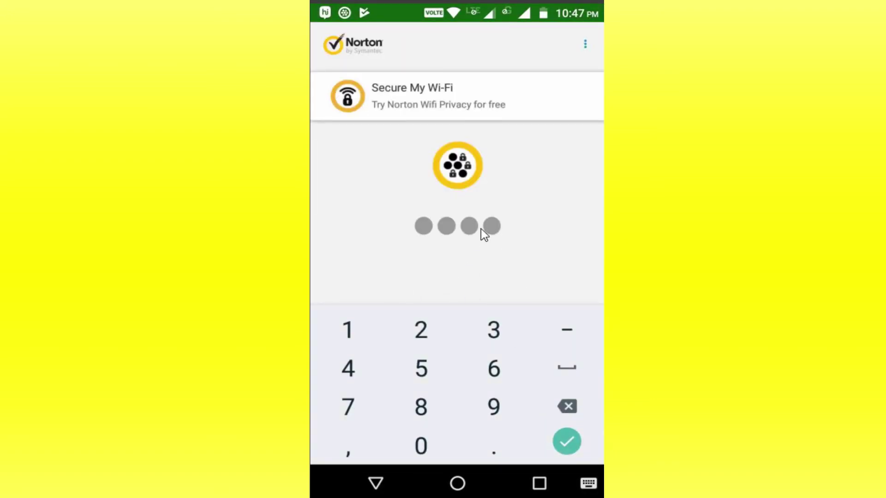
{"action": "left_click", "coordinate": [486, 375]}
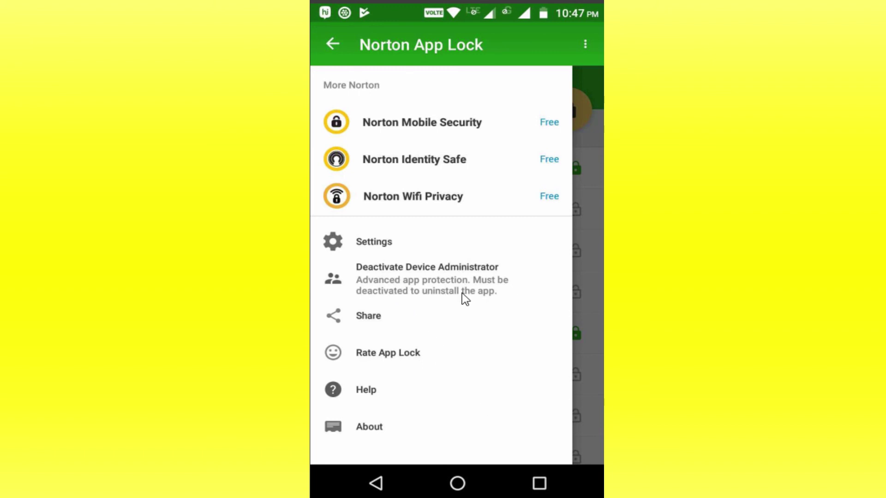
{"action": "key", "text": "Home"}
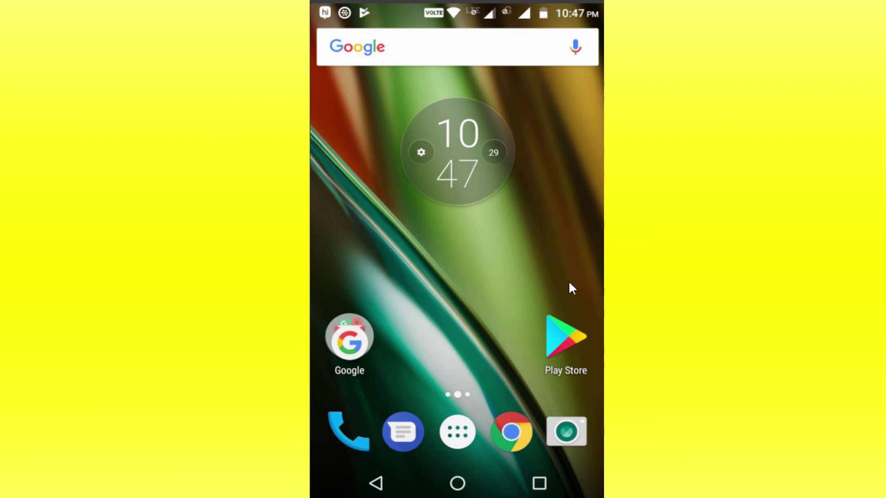
Step: Open the locked Play Store and unlock it with the 4-digit passcode, then return home
{"action": "left_click", "coordinate": [564, 349]}
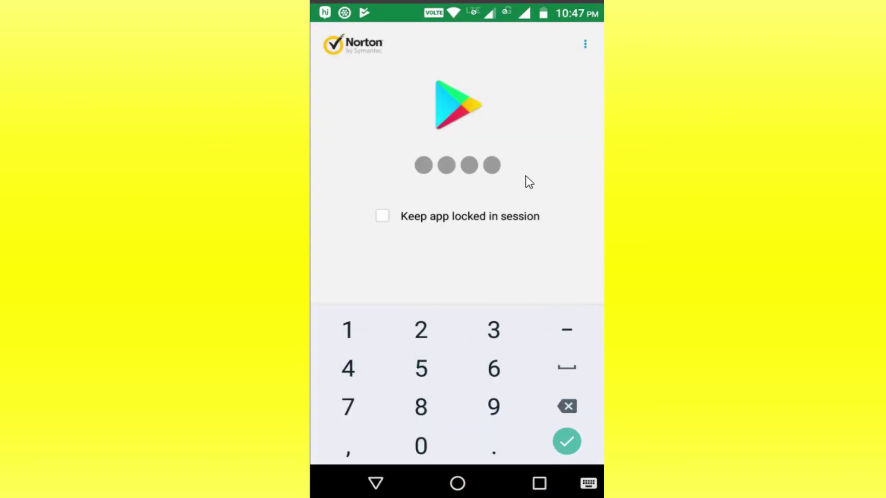
{"action": "left_click", "coordinate": [493, 407]}
{"action": "left_click", "coordinate": [348, 406]}
{"action": "left_click", "coordinate": [496, 376]}
{"action": "left_click", "coordinate": [494, 367]}
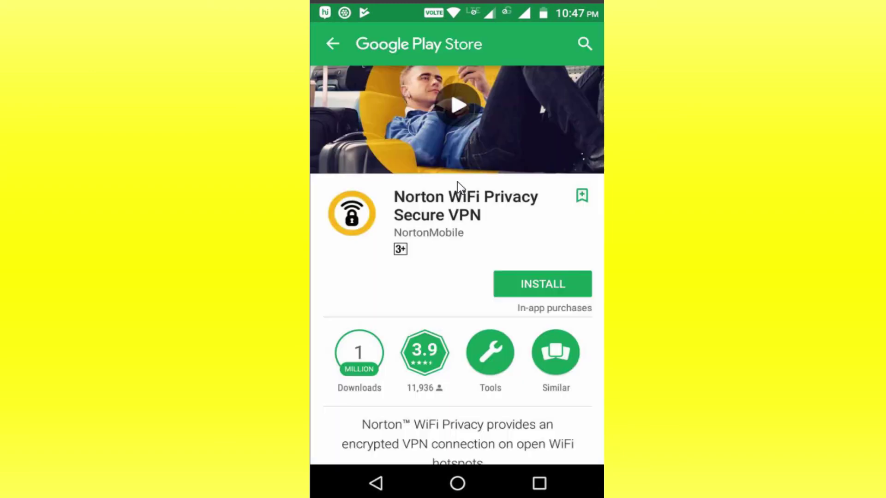
{"action": "left_click", "coordinate": [457, 483]}
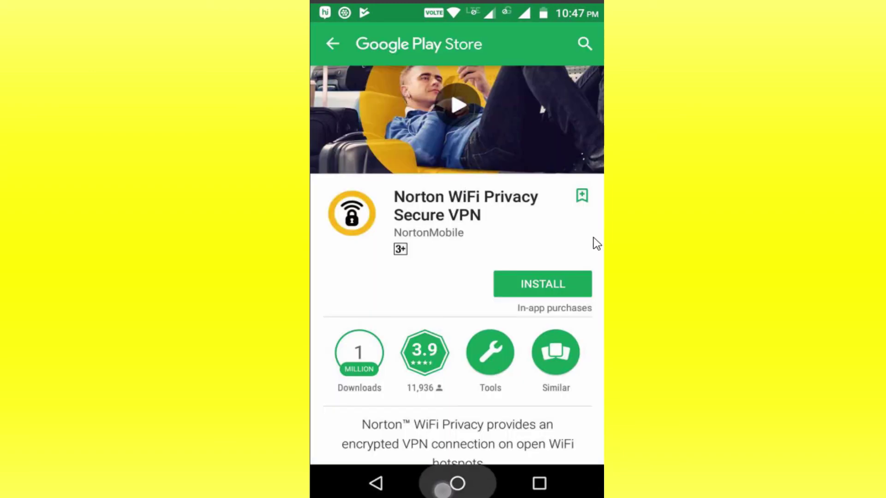
Step: Drag Norton App Lock from the app drawer to Uninstall and enter the passcode
{"action": "left_click", "coordinate": [455, 431]}
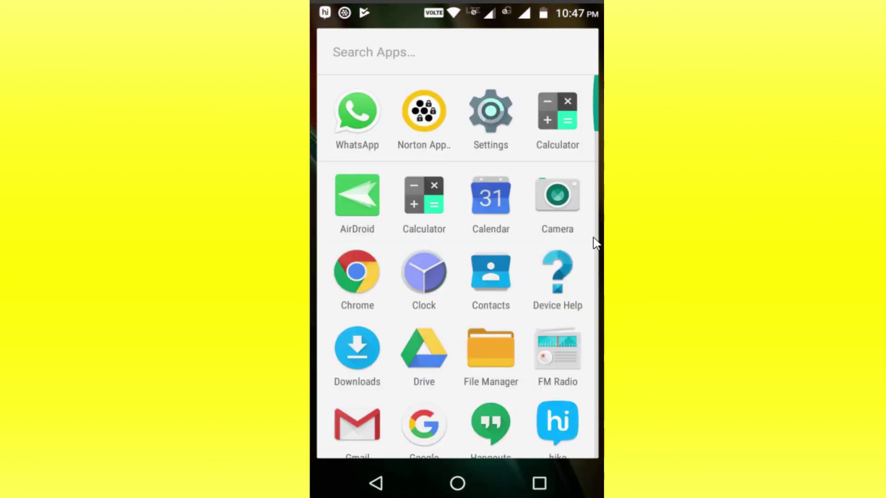
{"action": "left_click", "coordinate": [425, 136]}
{"action": "left_click_drag", "start_coordinate": [425, 136], "coordinate": [531, 51]}
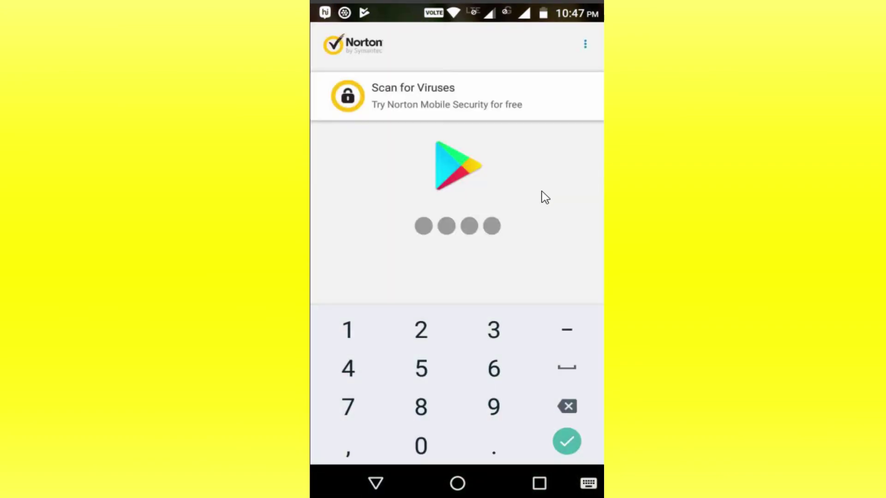
{"action": "left_click", "coordinate": [494, 406]}
{"action": "left_click", "coordinate": [421, 406]}
{"action": "left_click", "coordinate": [348, 407]}
{"action": "left_click", "coordinate": [494, 368]}
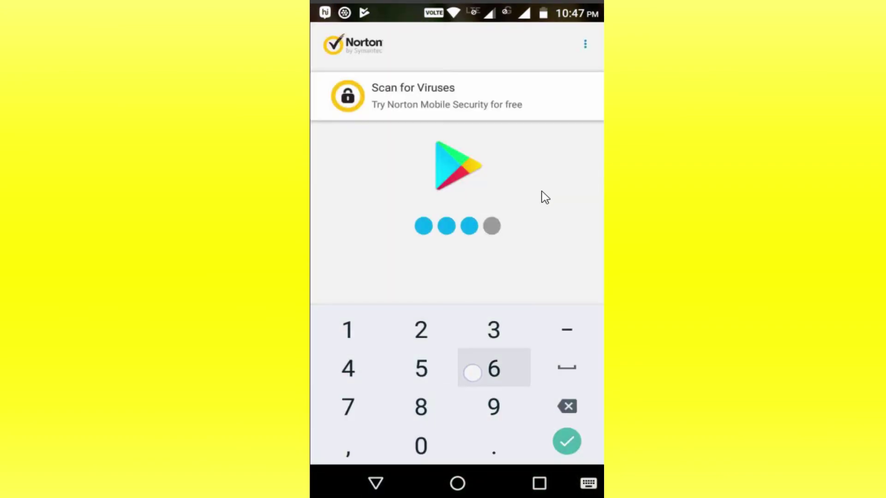